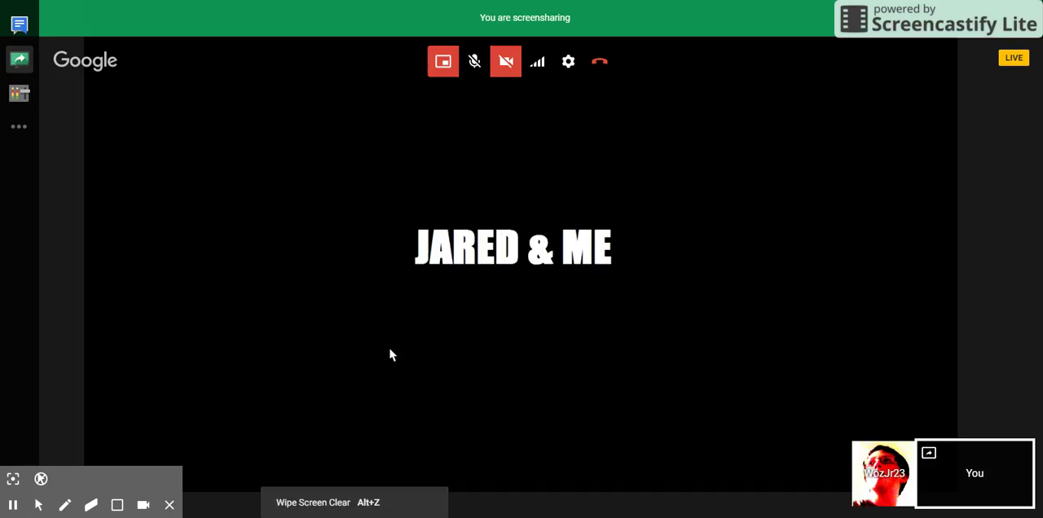
With the Screencastify freehand pen, write a blue 'SN' under the title and a green 'WOZ' beside it
left_click(312, 326)
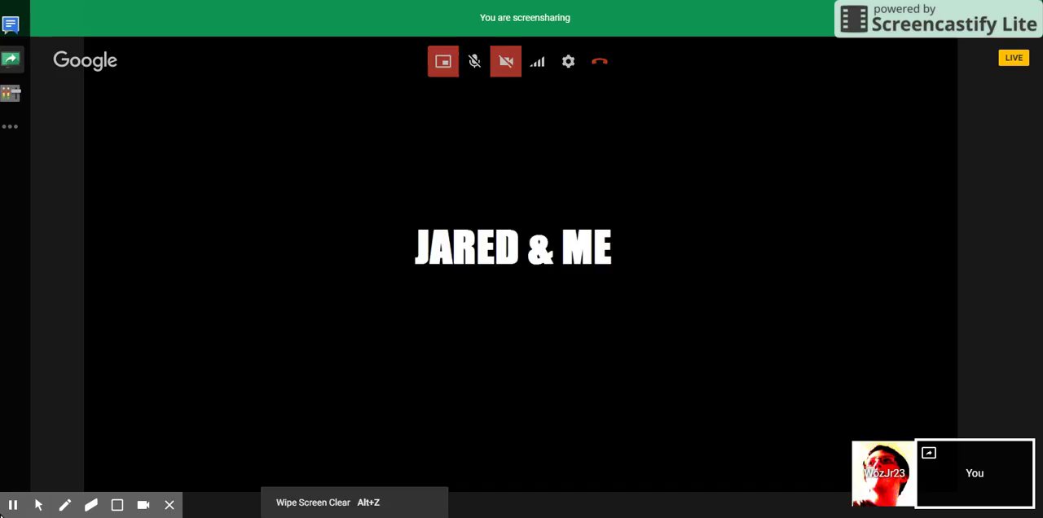
left_click(65, 505)
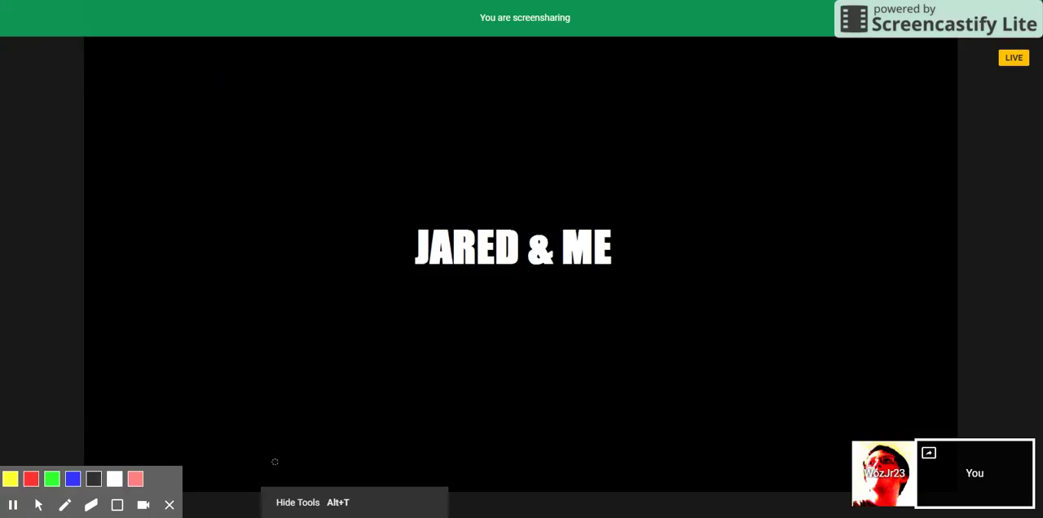
left_click(73, 480)
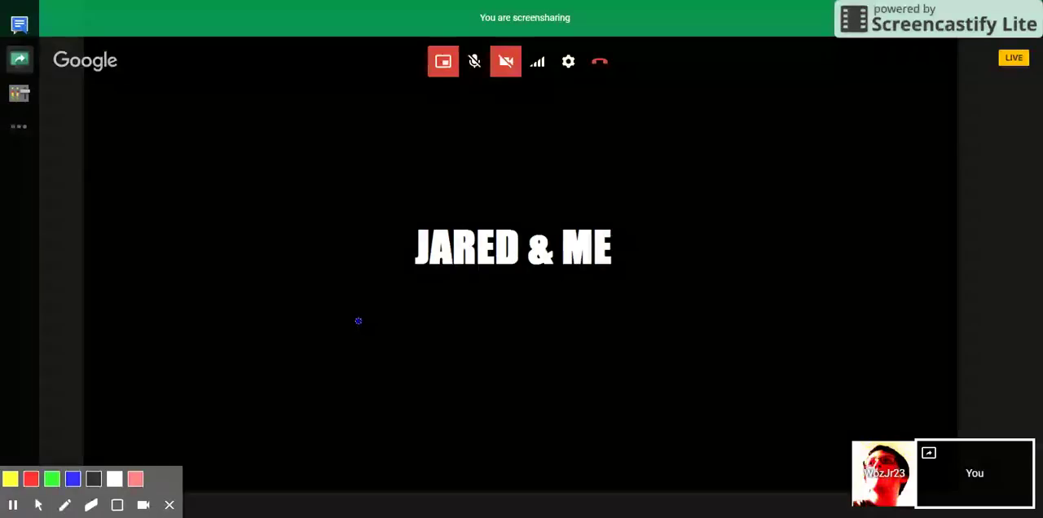
left_click_drag(359, 321, 378, 336)
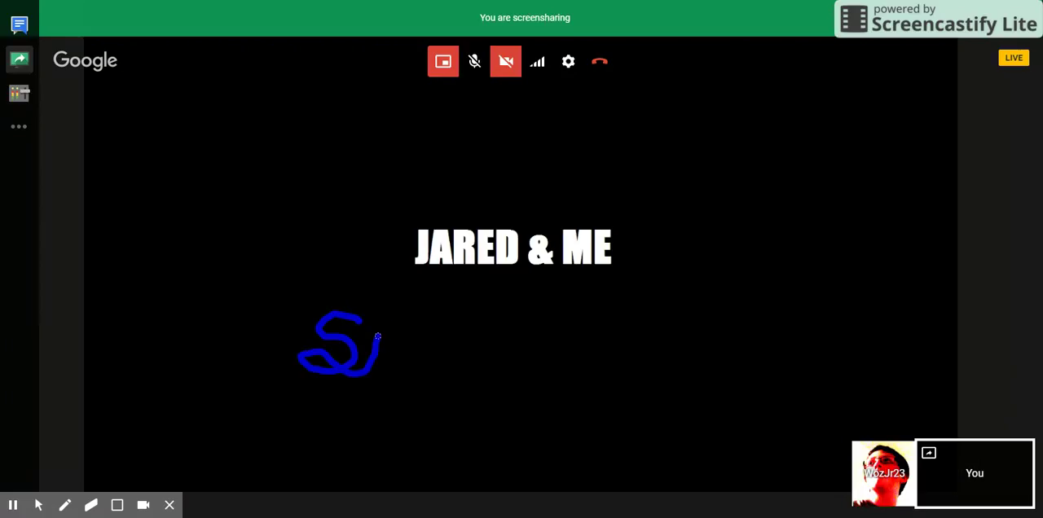
left_click_drag(377, 336, 438, 341)
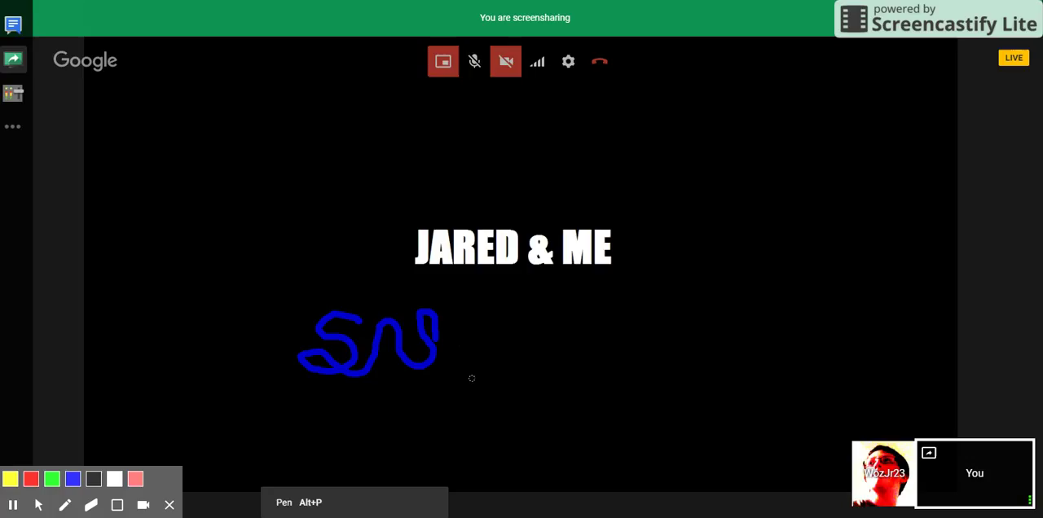
mouse_move(490, 306)
left_mouse_down()
mouse_move(525, 348)
mouse_move(557, 321)
mouse_move(680, 335)
mouse_move(607, 377)
mouse_move(668, 382)
left_mouse_up()
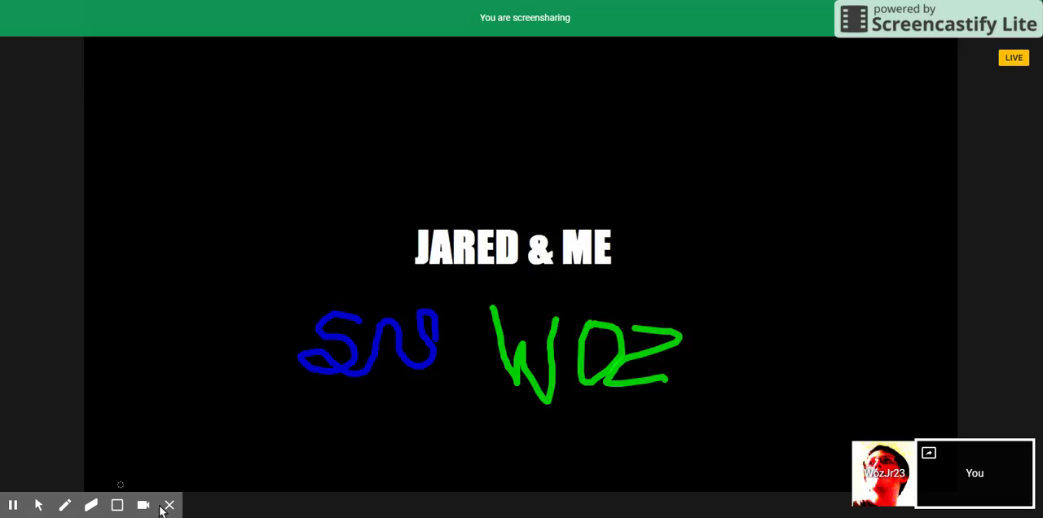
mouse_move(169, 505)
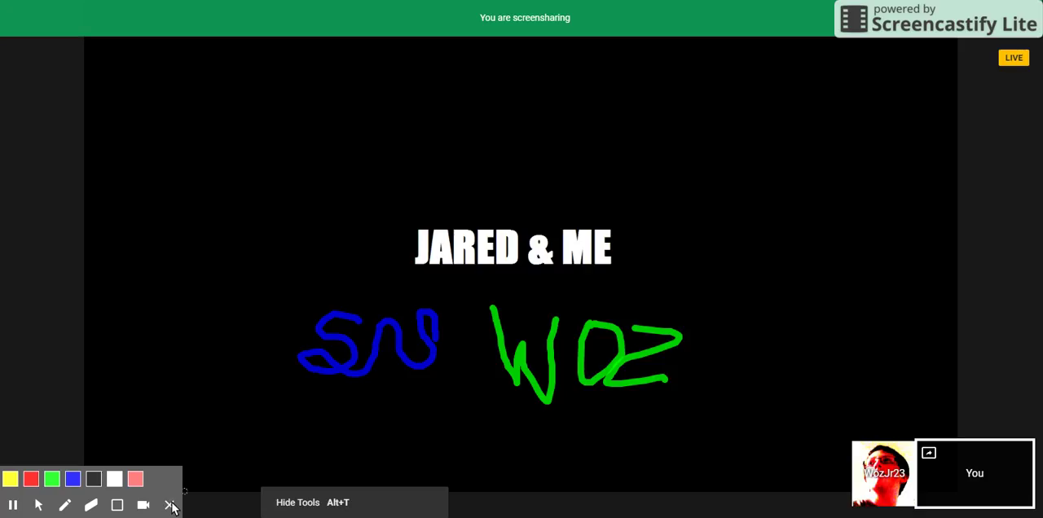
Draw a green circle around the participant's webcam tile and a green S over the You tile
left_click(172, 507)
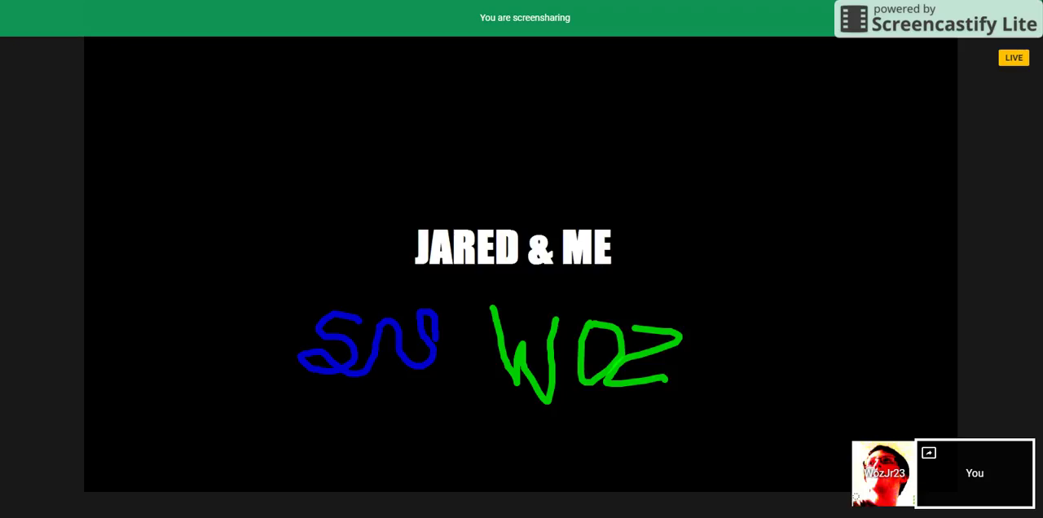
mouse_move(851, 504)
left_mouse_down()
mouse_move(924, 495)
mouse_move(909, 444)
mouse_move(891, 435)
mouse_move(860, 447)
mouse_move(839, 477)
mouse_move(843, 510)
mouse_move(860, 510)
left_mouse_up()
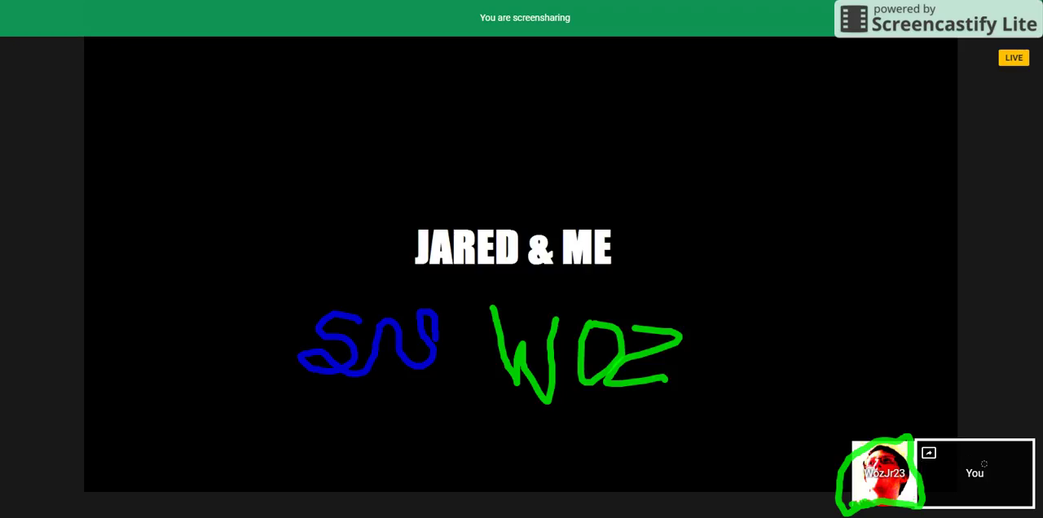
mouse_move(986, 461)
left_mouse_down()
mouse_move(955, 497)
mouse_move(1014, 466)
mouse_move(1017, 481)
left_mouse_up()
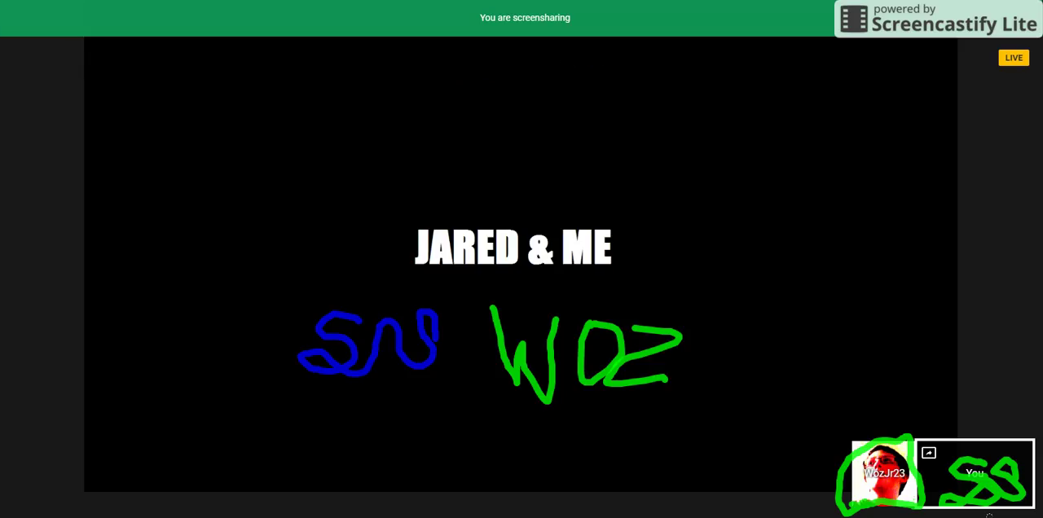